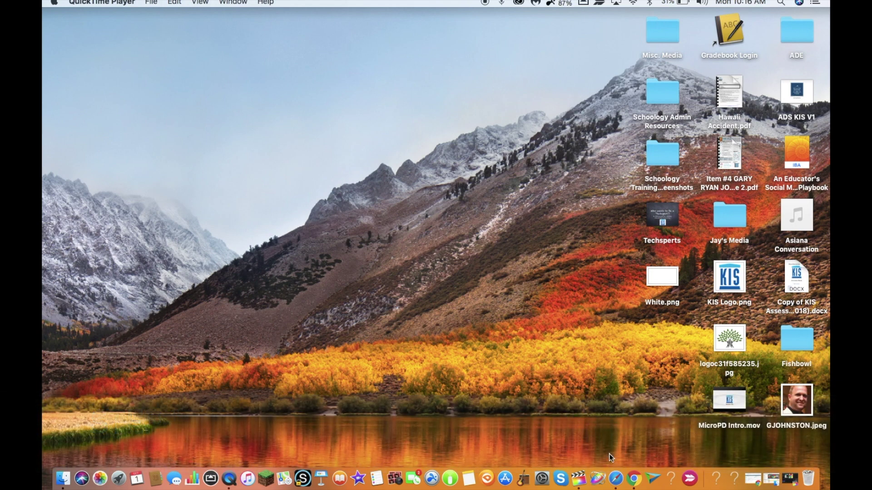
- Search in Safari for "download google chrome for mac" and visit the official Google Chrome Web Browser page
{"action": "left_click", "coordinate": [619, 479]}
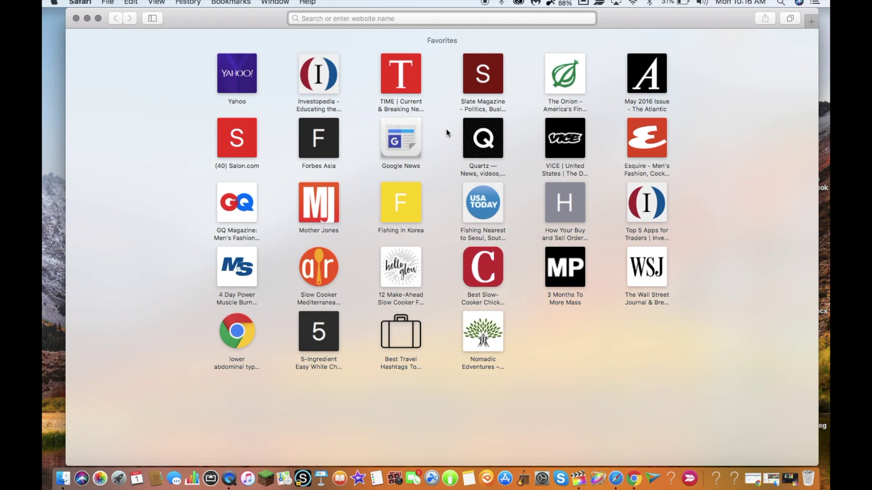
{"action": "left_click", "coordinate": [414, 20]}
{"action": "type", "text": "download google chrome for mac"}
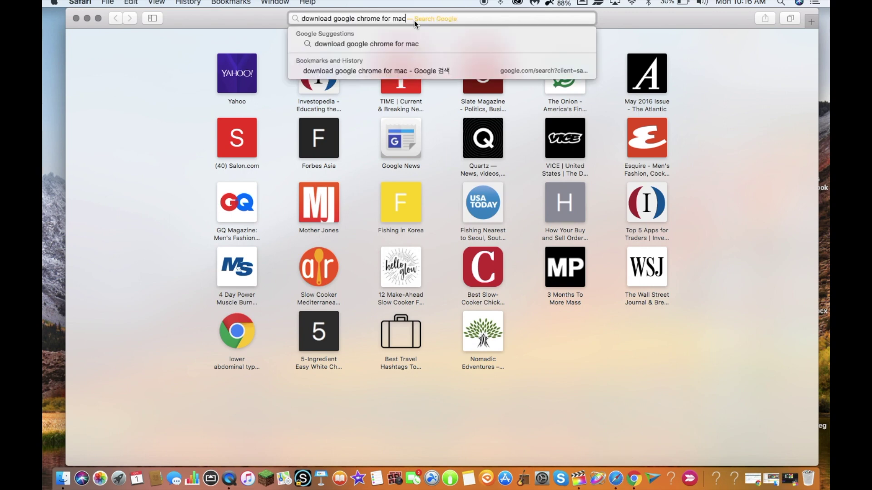
{"action": "key", "text": "Return"}
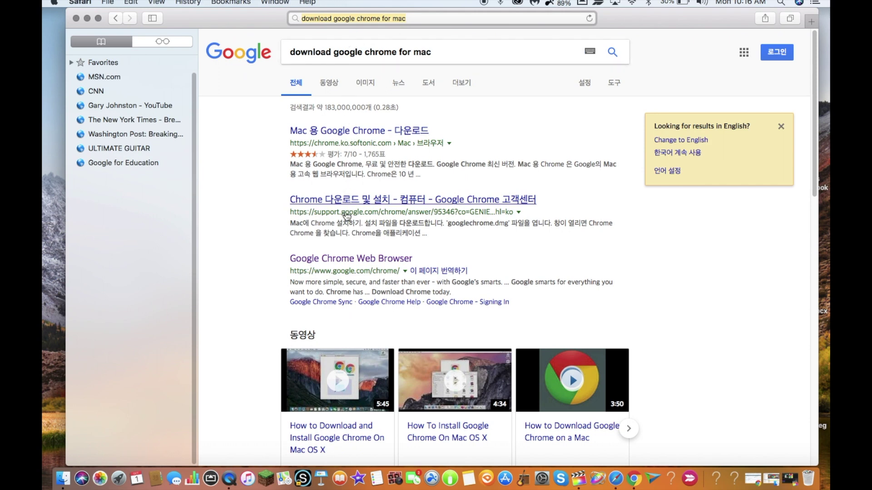
{"action": "left_click", "coordinate": [357, 258]}
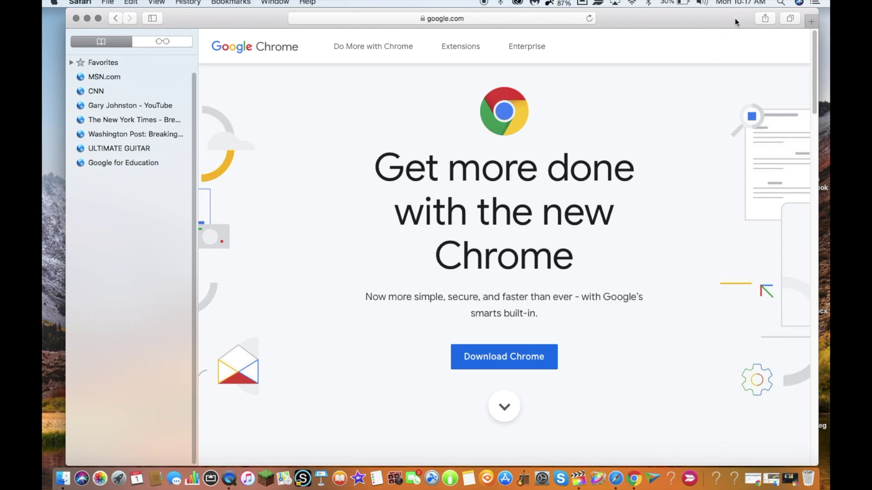
{"action": "left_click", "coordinate": [87, 18]}
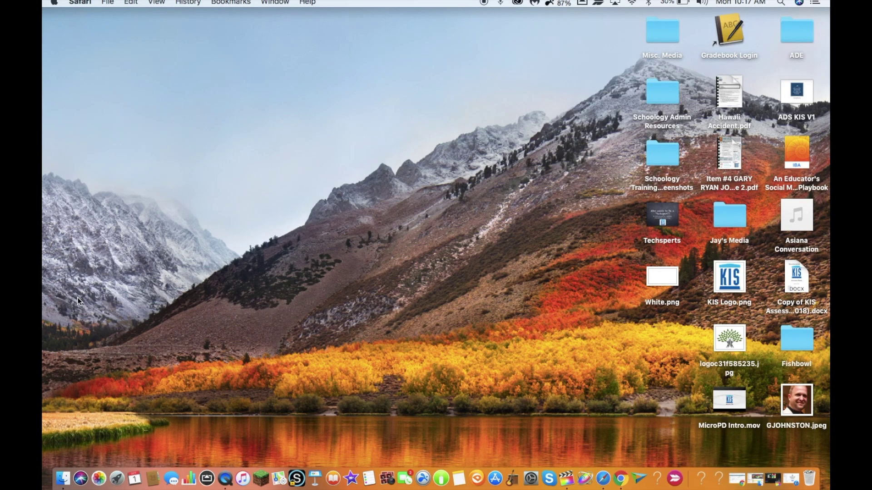
- Locate Google Chrome among the installed applications and add it to the Dock from Launchpad
{"action": "left_click", "coordinate": [64, 479]}
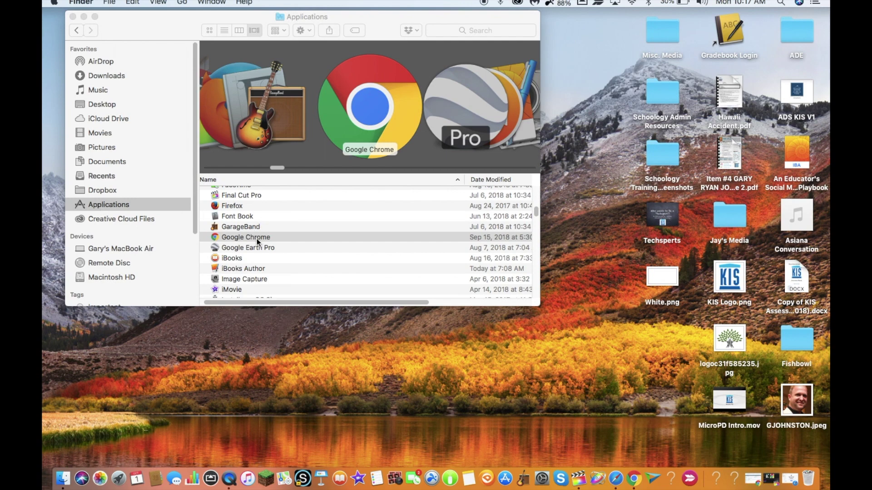
{"action": "left_click", "coordinate": [119, 479]}
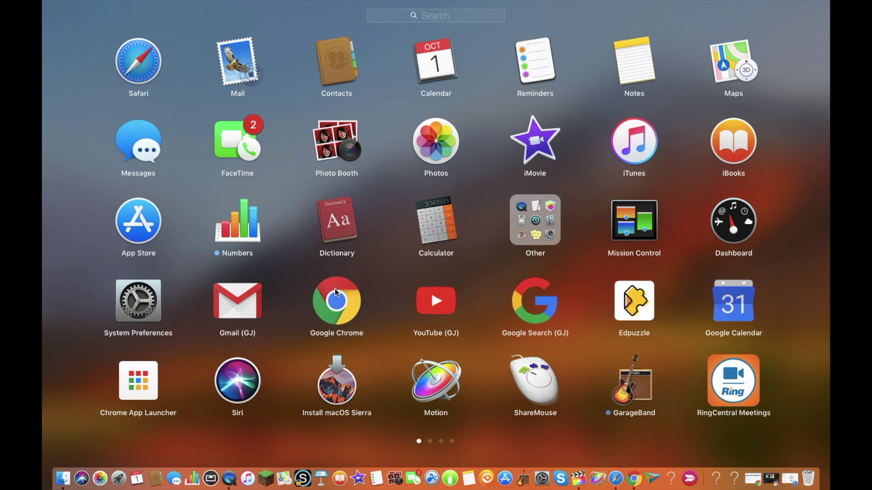
{"action": "left_click_drag", "start_coordinate": [335, 288], "coordinate": [625, 484]}
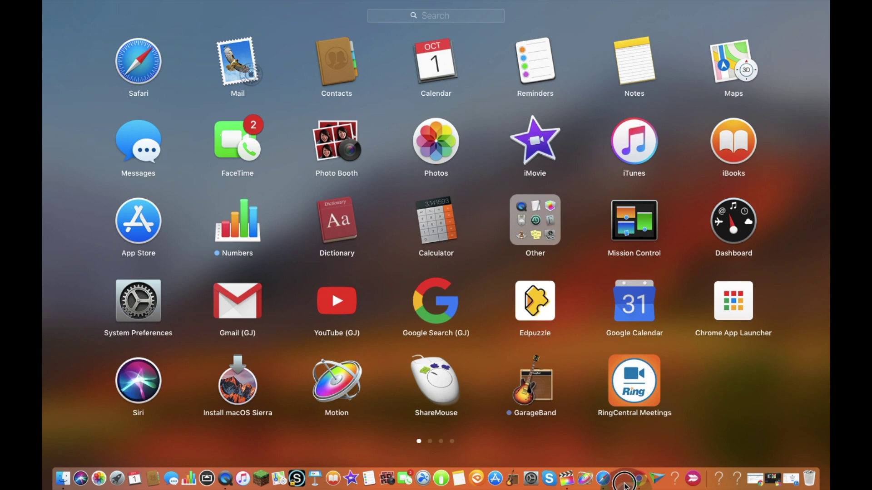
{"action": "left_click_drag", "start_coordinate": [625, 485], "coordinate": [625, 484]}
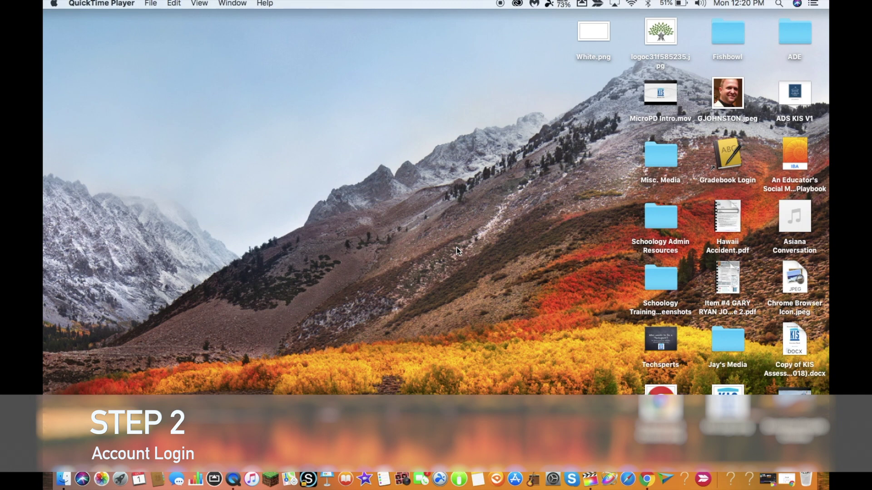
- Launch Google Chrome and start signing in again to the profile whose sync is paused
{"action": "left_click", "coordinate": [647, 480]}
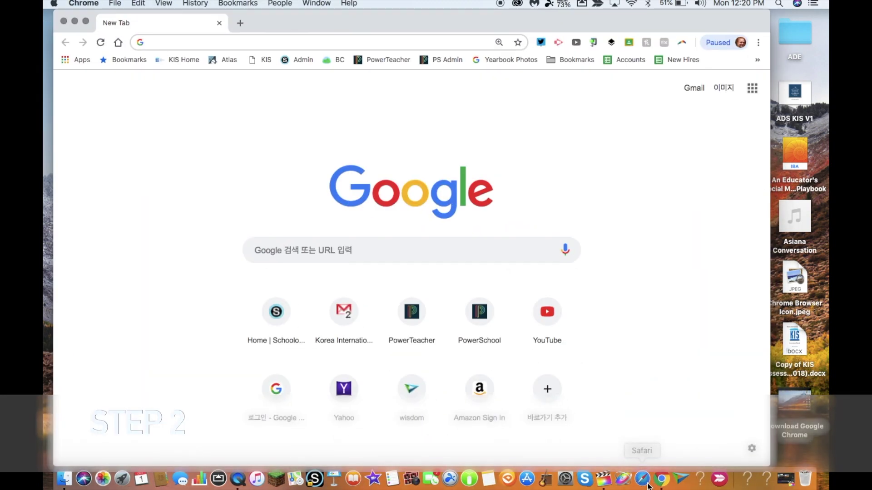
{"action": "left_click_drag", "start_coordinate": [484, 19], "coordinate": [485, 26]}
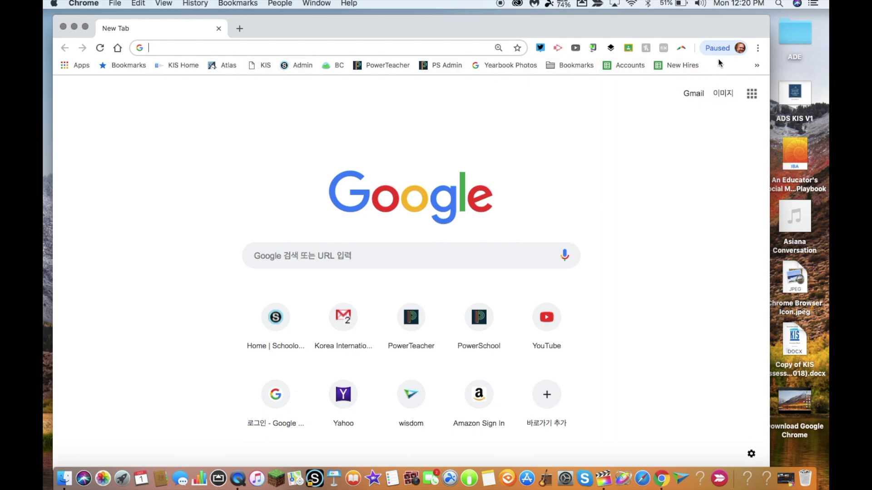
{"action": "left_click", "coordinate": [729, 49]}
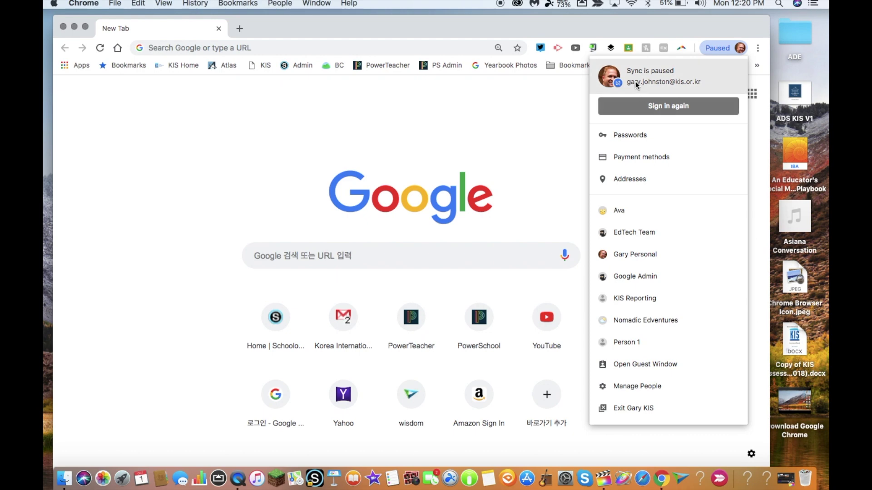
{"action": "left_click", "coordinate": [676, 109]}
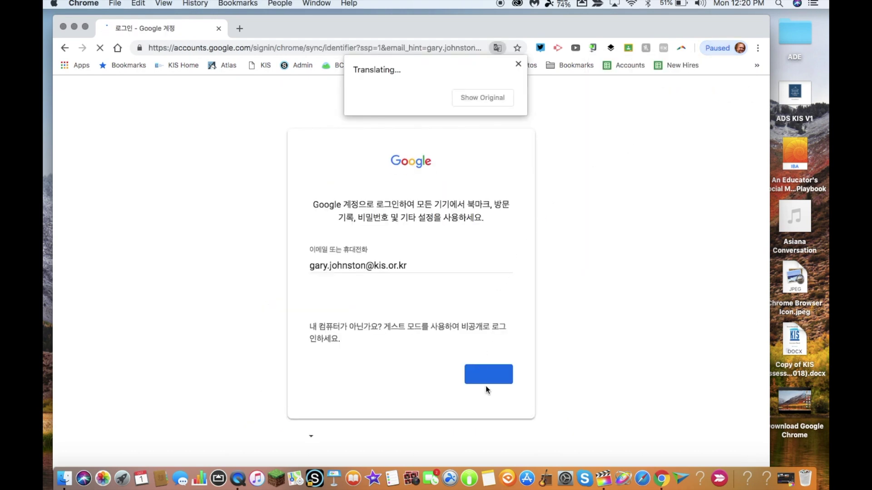
- Accept the prefilled account e-mail, enter the account password and complete the Chrome sign-in
{"action": "left_click", "coordinate": [479, 386]}
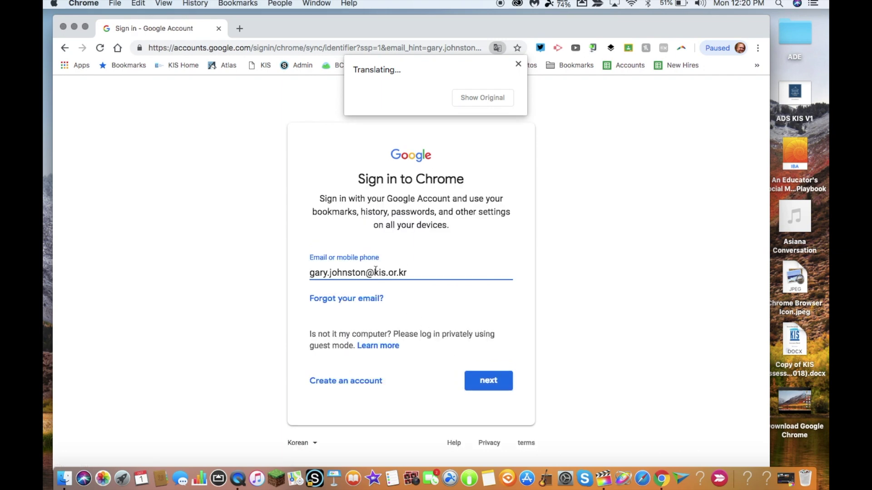
{"action": "left_click", "coordinate": [485, 379]}
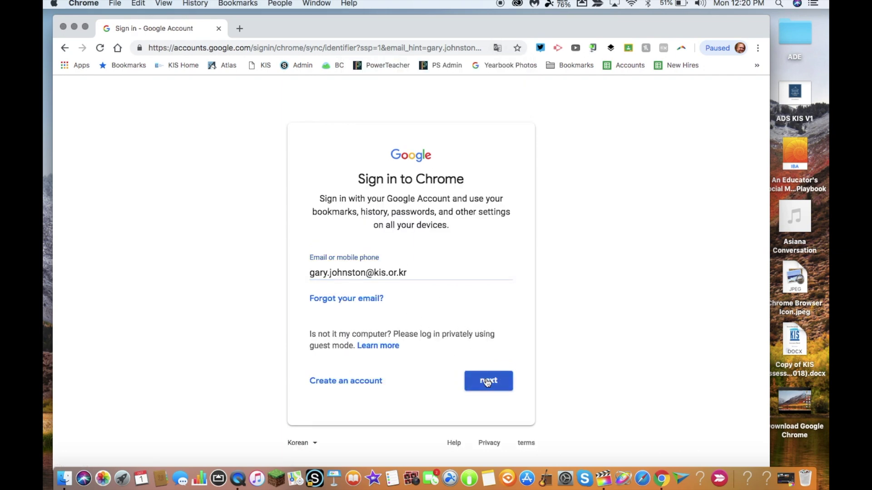
{"action": "type", "text": "••"}
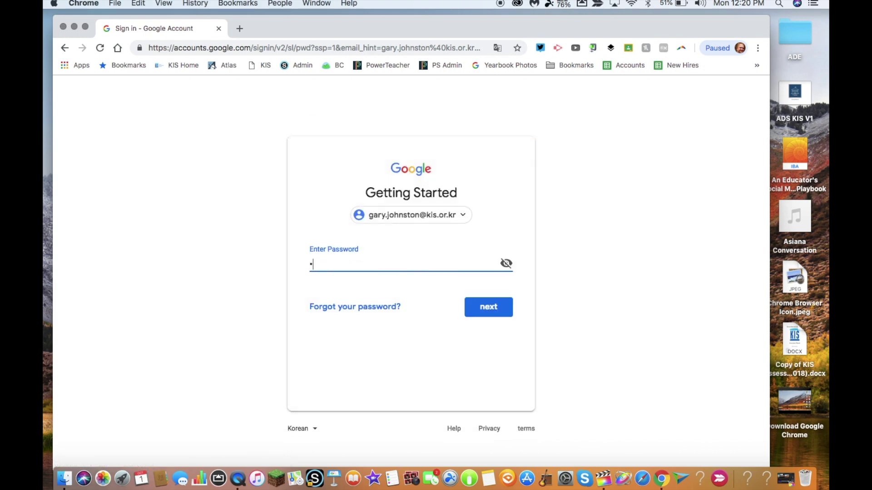
{"action": "type", "text": "••••••••"}
{"action": "key", "text": "Return"}
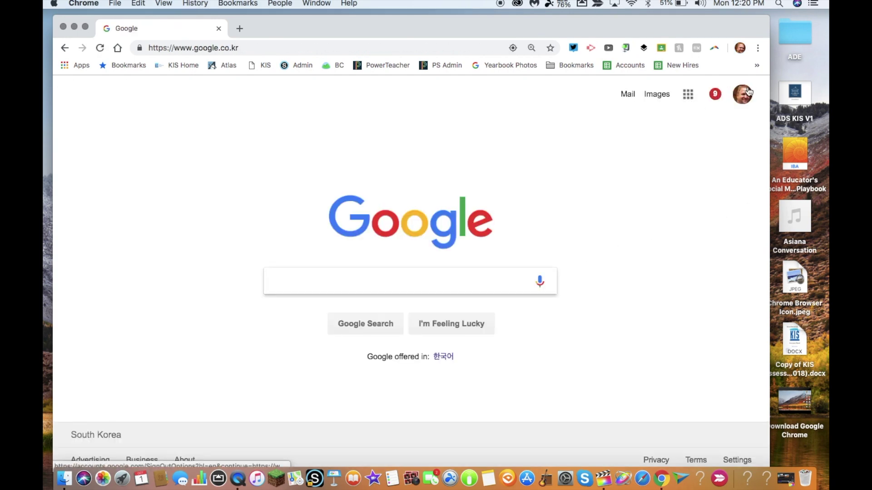
- View the Google apps available to the signed-in account and the list of Chrome user profiles
{"action": "left_click", "coordinate": [688, 95]}
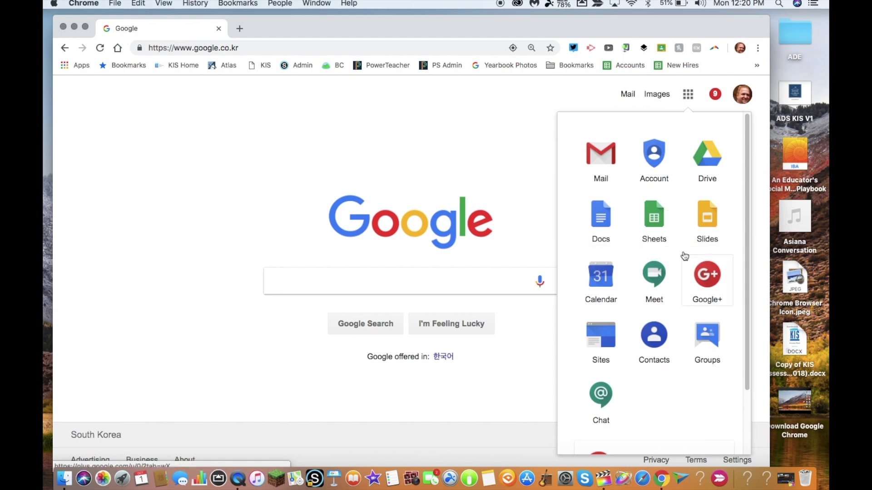
{"action": "left_click", "coordinate": [520, 32]}
{"action": "left_click_drag", "start_coordinate": [519, 32], "coordinate": [516, 32]}
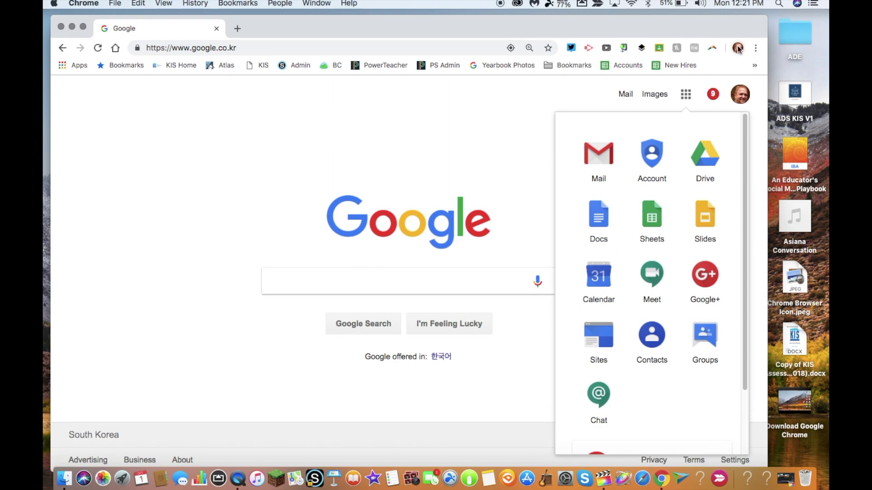
{"action": "left_click", "coordinate": [278, 5]}
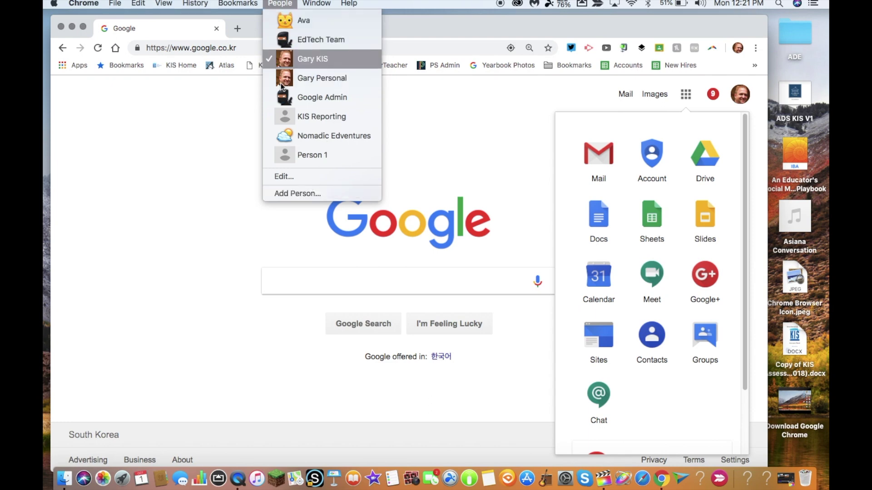
{"action": "mouse_move", "coordinate": [305, 2]}
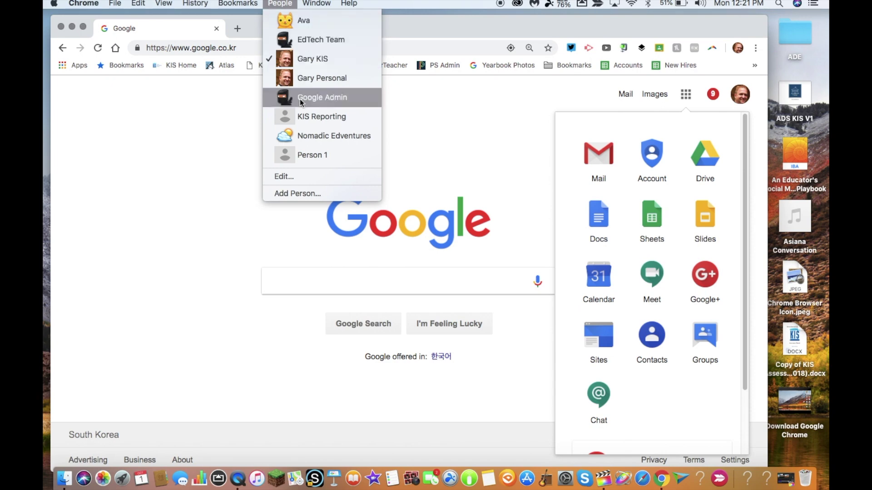
{"action": "left_click", "coordinate": [450, 23]}
{"action": "left_click", "coordinate": [738, 48]}
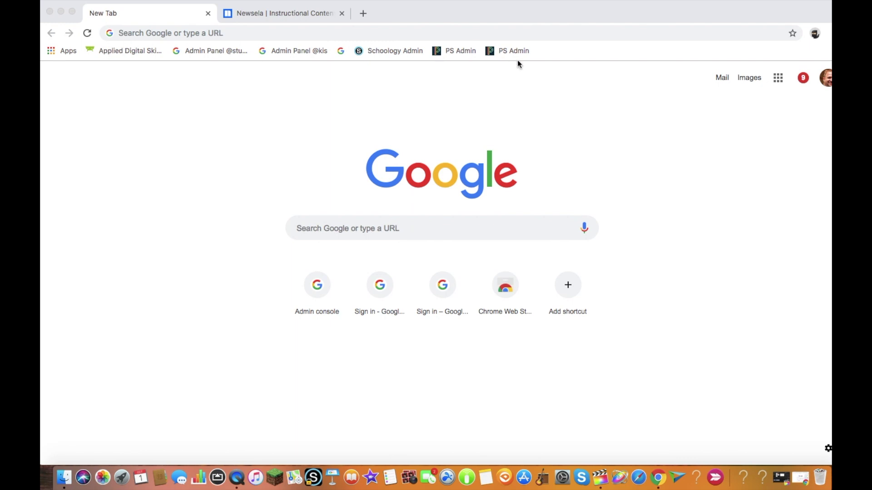
- Create a new folder named School on the bookmarks bar
{"action": "left_click", "coordinate": [568, 52]}
{"action": "right_click", "coordinate": [568, 53]}
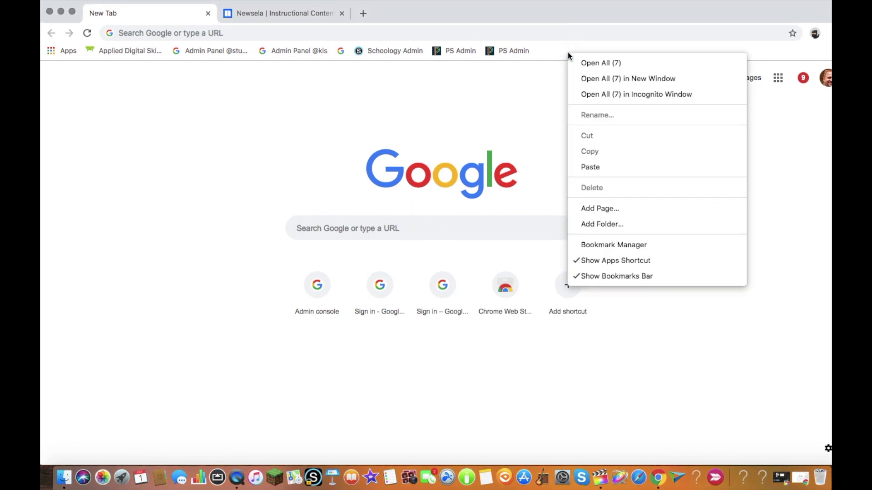
{"action": "left_click", "coordinate": [612, 228]}
{"action": "type", "text": "School"}
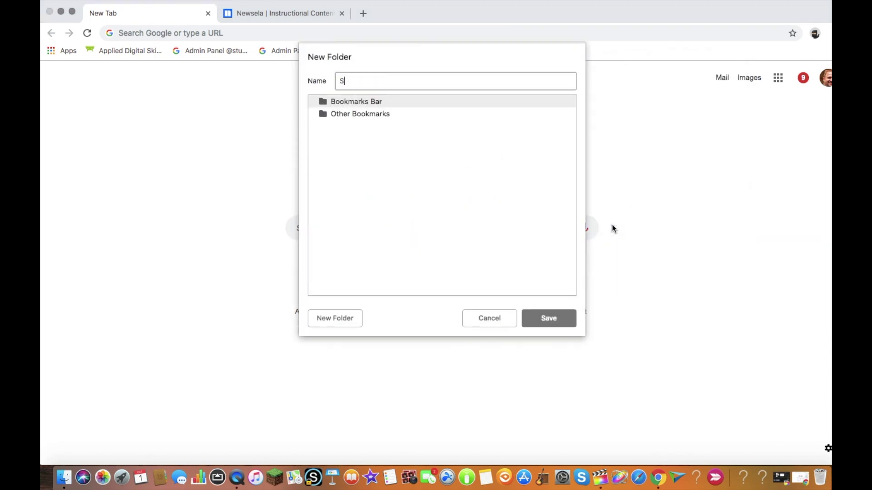
{"action": "left_click", "coordinate": [558, 316]}
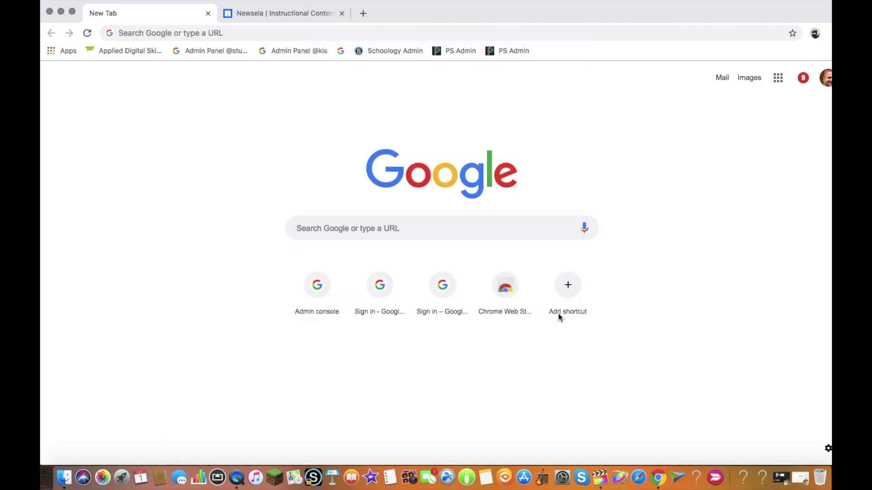
- Add a second folder named English to the bookmarks bar
{"action": "right_click", "coordinate": [623, 56]}
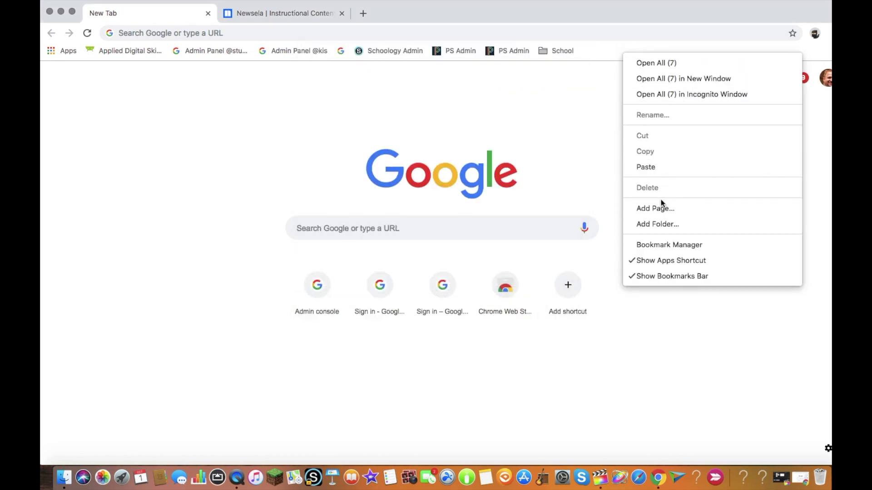
{"action": "left_click", "coordinate": [665, 219]}
{"action": "type", "text": "English"}
{"action": "left_click", "coordinate": [554, 316]}
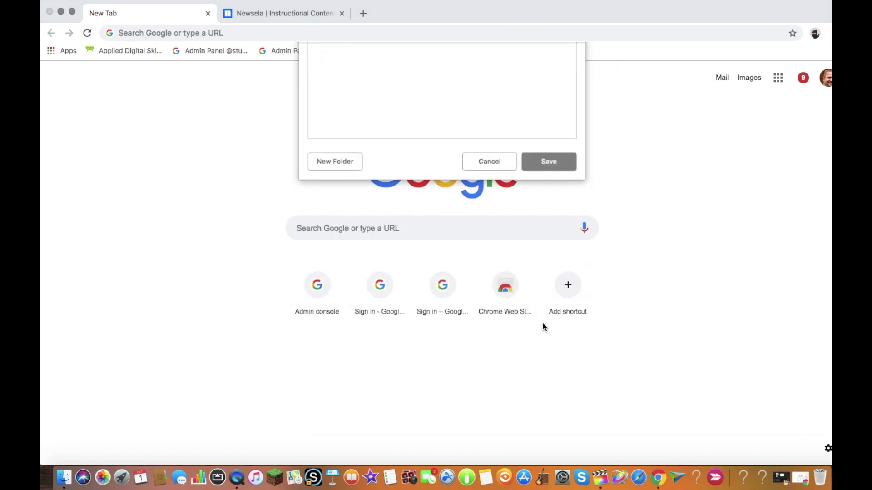
- Add a third folder named Math to the bookmarks bar
{"action": "right_click", "coordinate": [654, 53]}
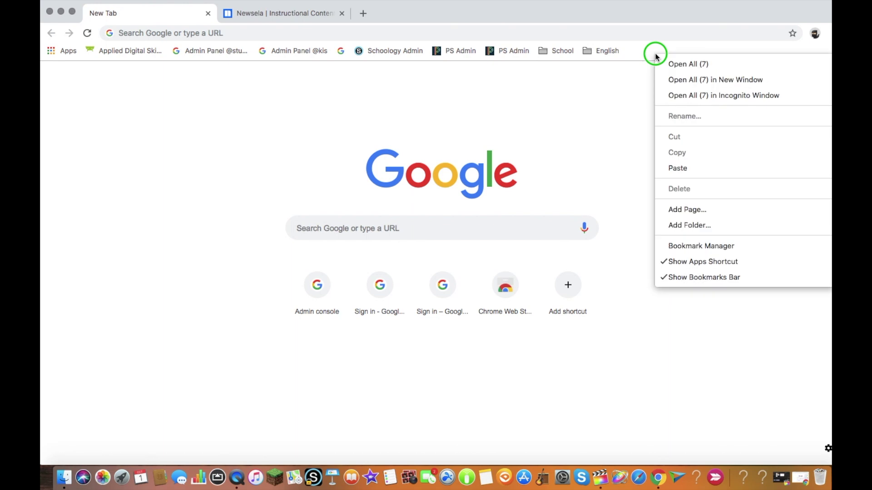
{"action": "left_click", "coordinate": [696, 226]}
{"action": "type", "text": "Math"}
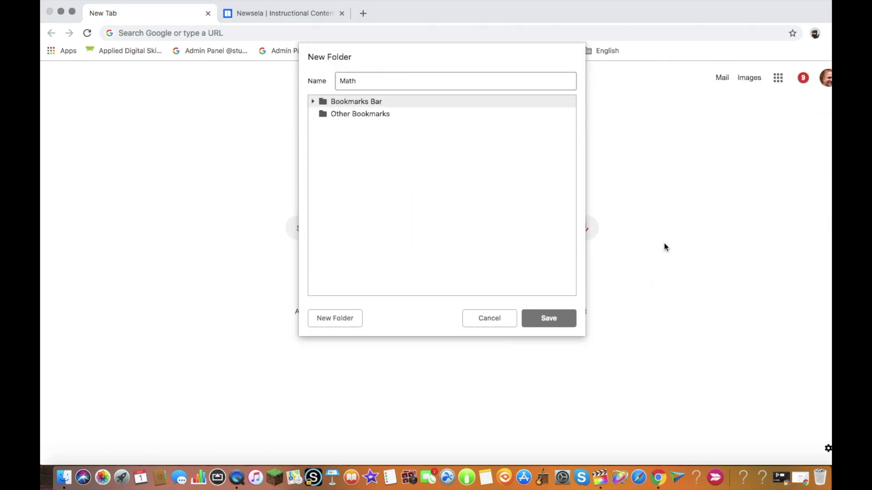
{"action": "left_click", "coordinate": [564, 317]}
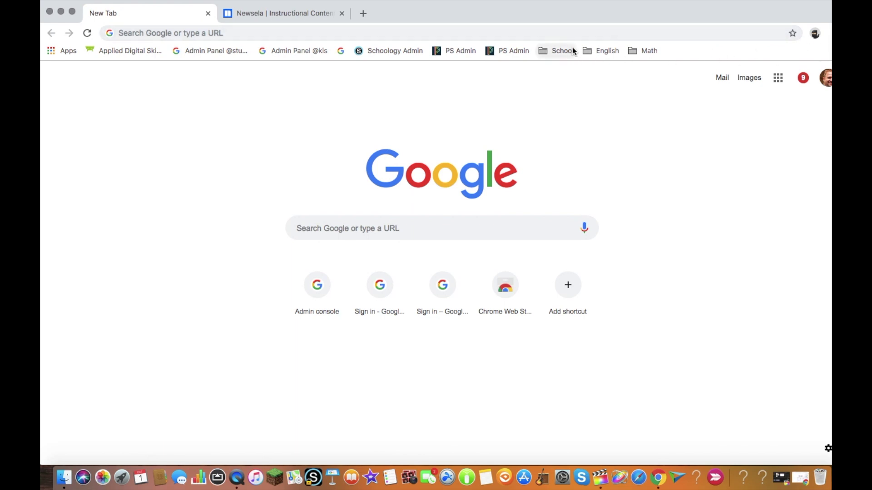
- Move the English and Math folders into the School bookmarks folder and check its contents
{"action": "left_click_drag", "start_coordinate": [602, 53], "coordinate": [546, 51]}
{"action": "left_click_drag", "start_coordinate": [602, 51], "coordinate": [560, 50]}
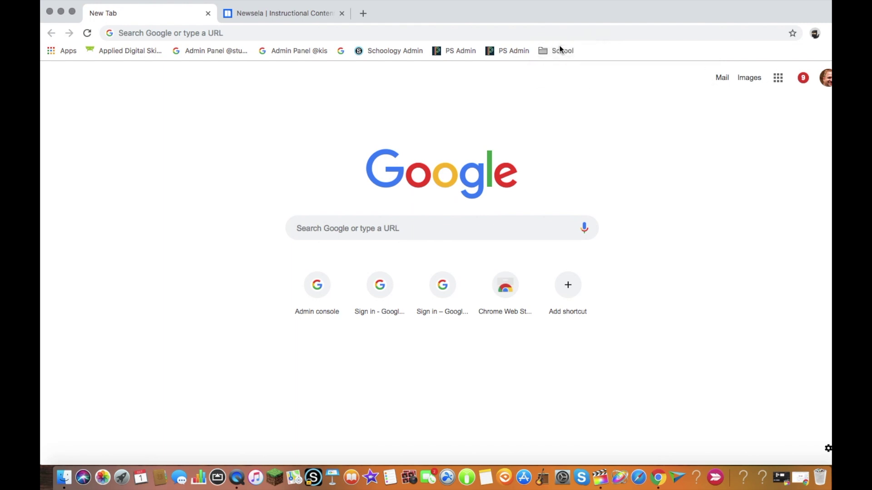
{"action": "left_click", "coordinate": [560, 49]}
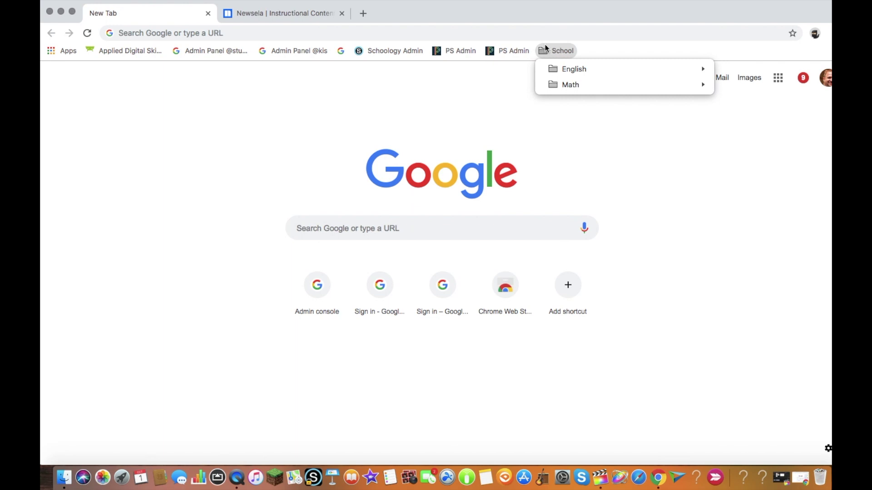
{"action": "mouse_move", "coordinate": [588, 90]}
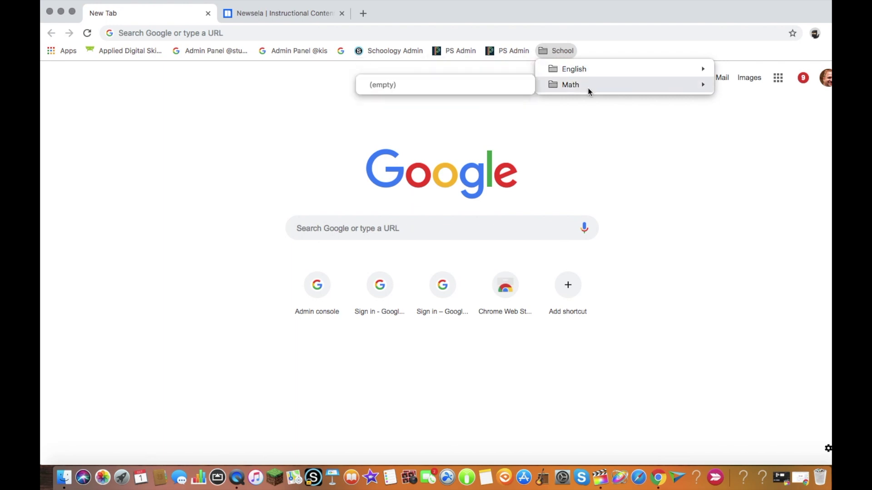
{"action": "left_click", "coordinate": [633, 45]}
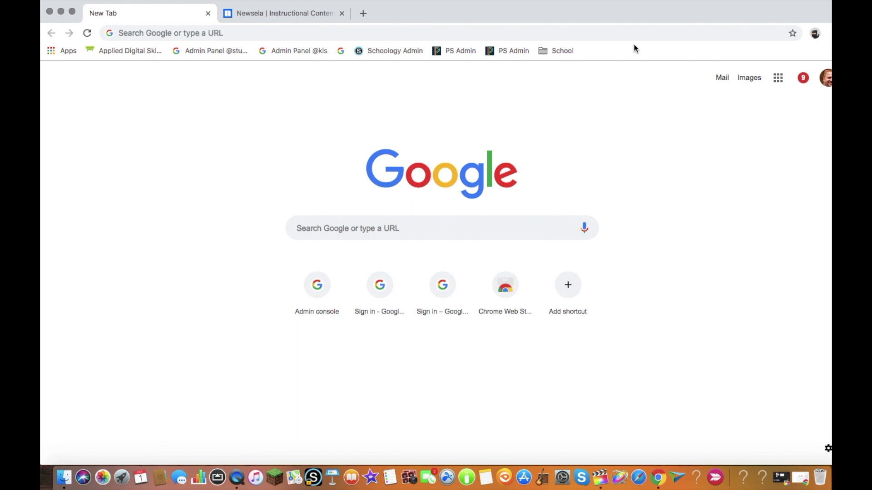
- Bookmark the Newsela page from the other open tab, choosing Bookmarks Bar as its folder
{"action": "left_click", "coordinate": [282, 20]}
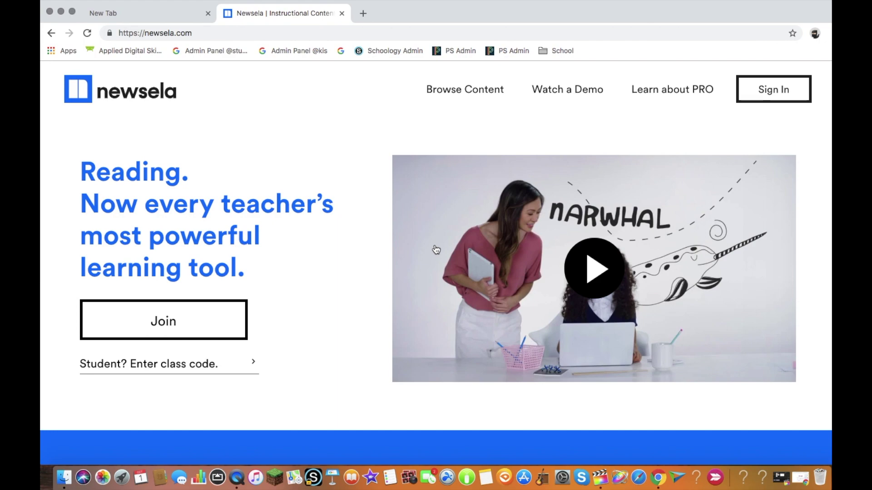
{"action": "key", "text": "F4"}
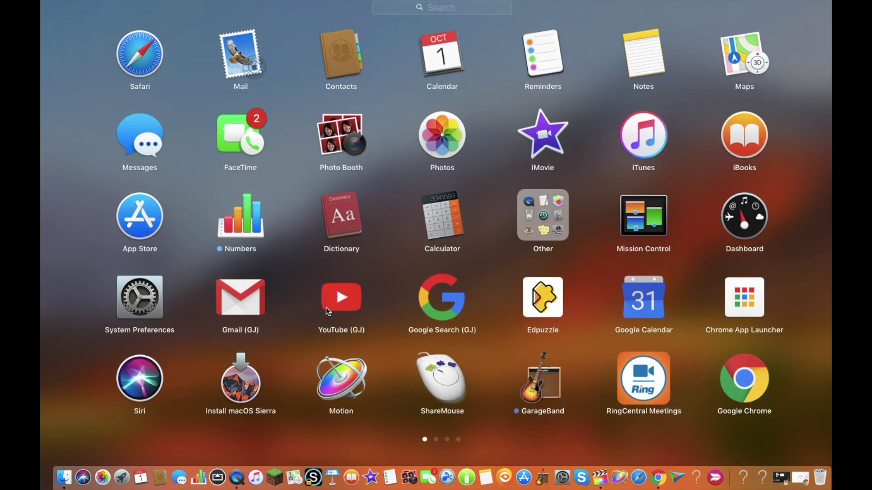
{"action": "left_click", "coordinate": [741, 368]}
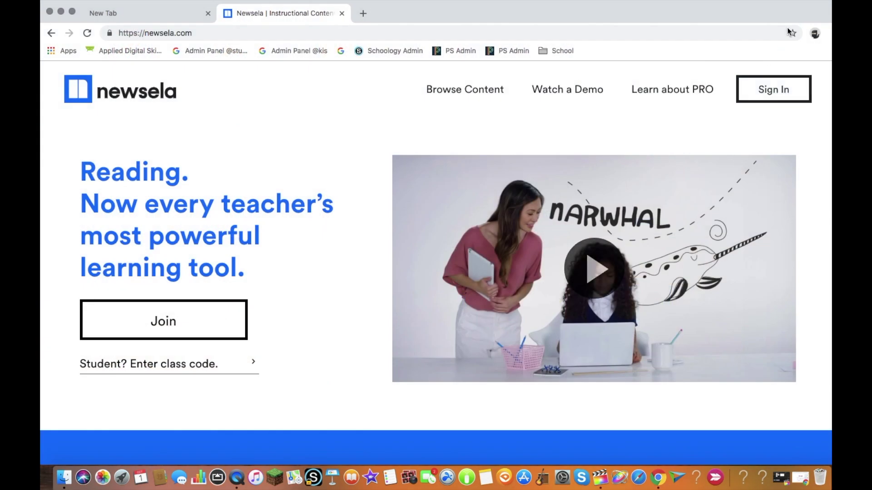
{"action": "left_click", "coordinate": [793, 34]}
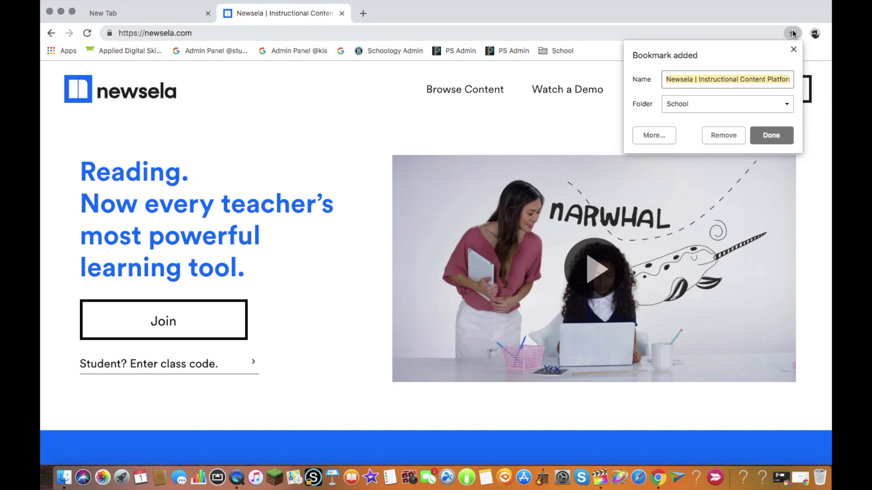
{"action": "left_click", "coordinate": [785, 105]}
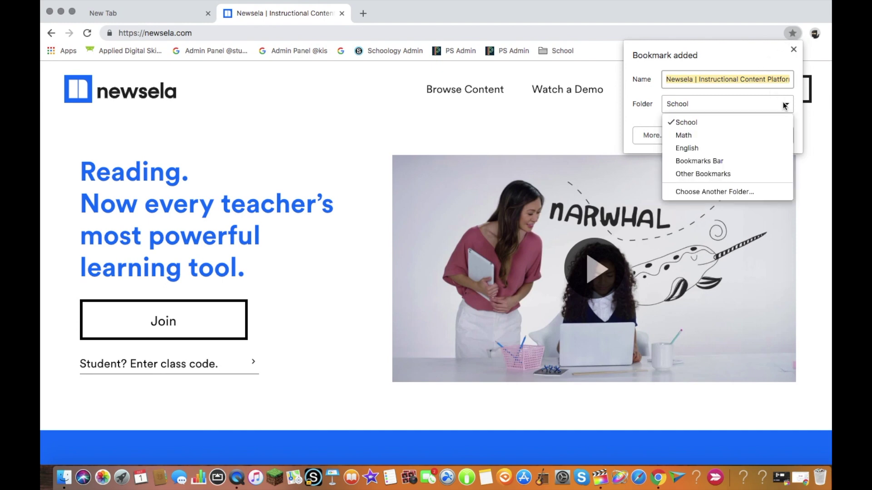
{"action": "left_click", "coordinate": [747, 162]}
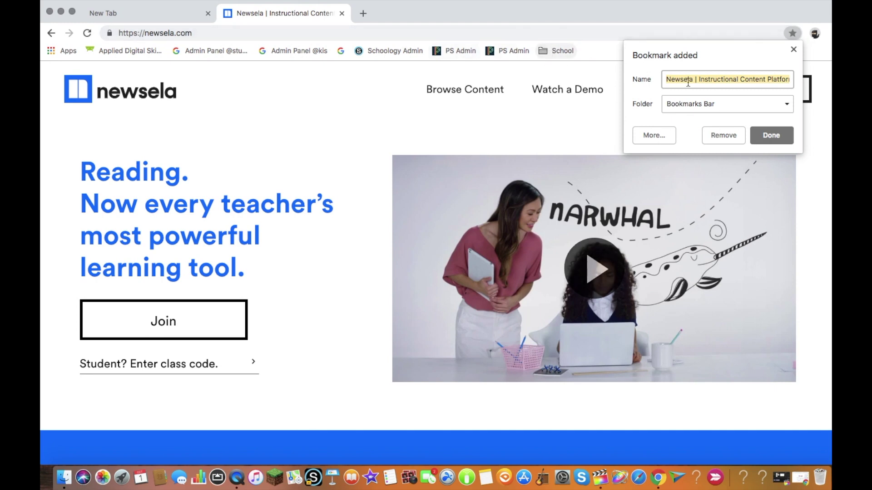
- Save the Newsela bookmark in the English folder instead and check that folder's contents inside School
{"action": "left_click", "coordinate": [789, 105]}
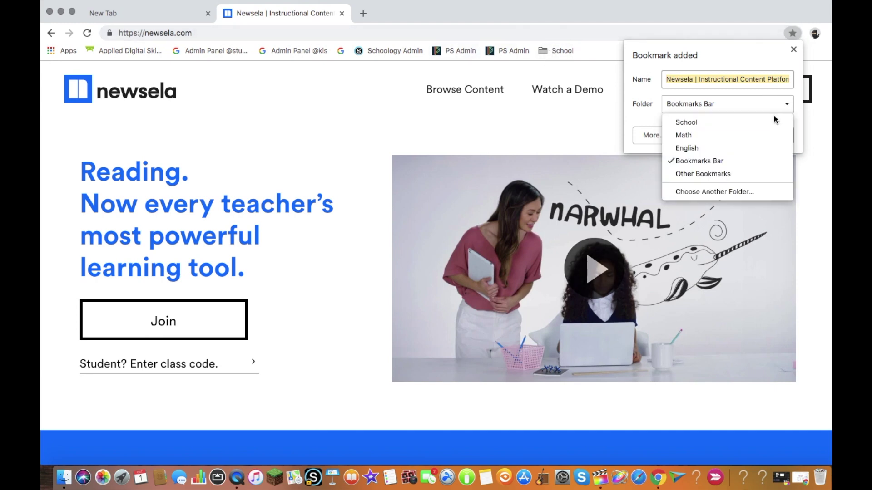
{"action": "left_click", "coordinate": [750, 148]}
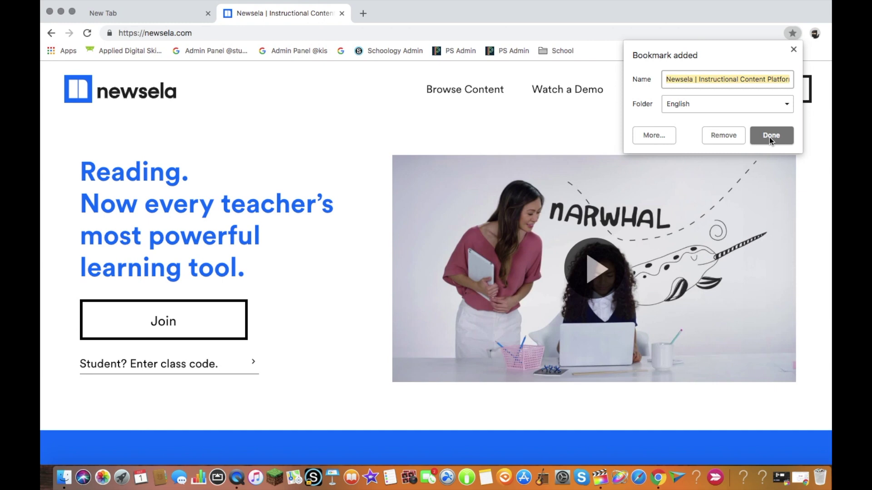
{"action": "left_click", "coordinate": [769, 137]}
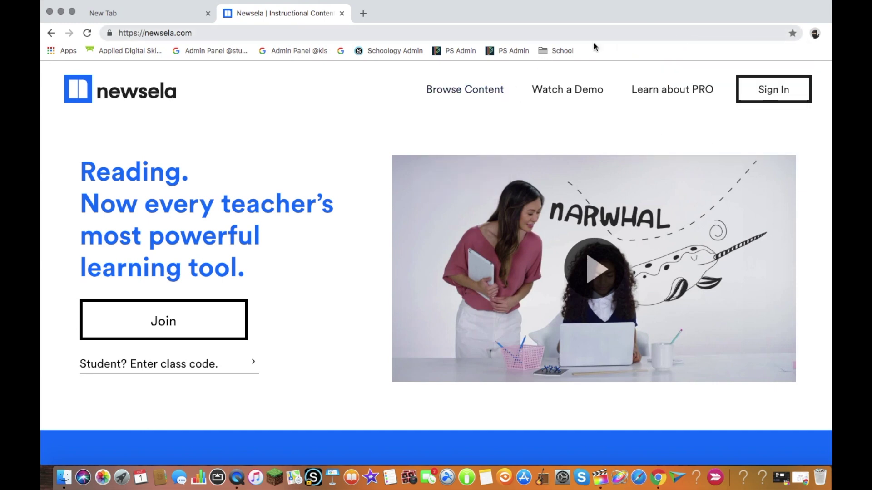
{"action": "left_click", "coordinate": [560, 50]}
{"action": "mouse_move", "coordinate": [574, 70]}
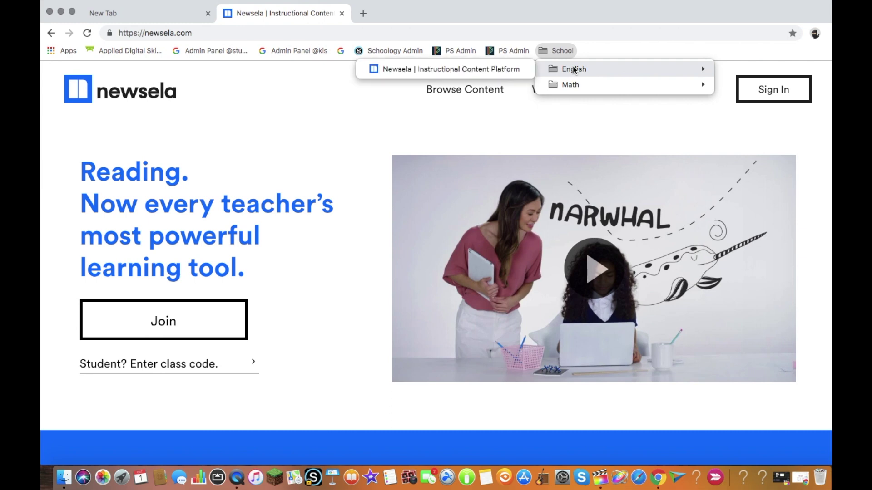